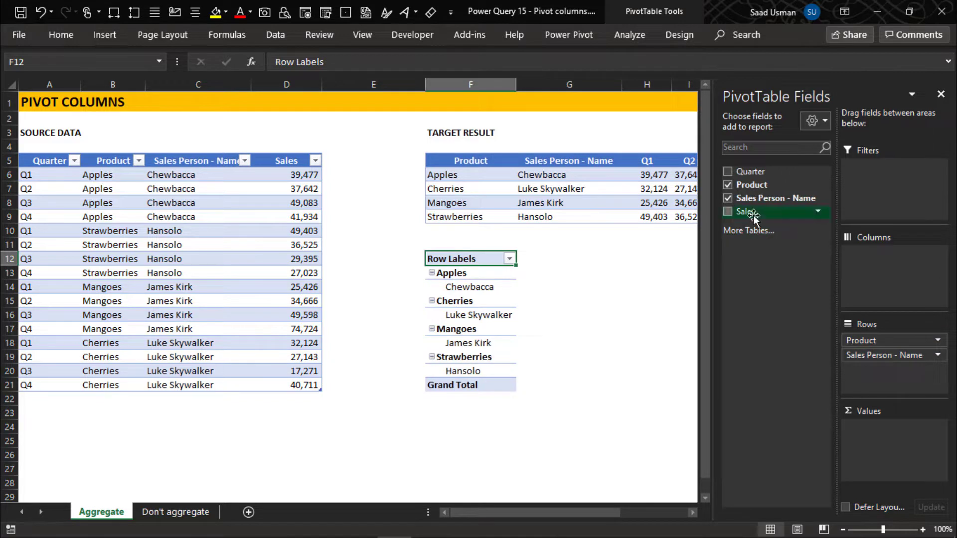
Step: Add Sales to the pivot table's values and Quarter to its columns
left_click_drag(753, 214, 881, 428)
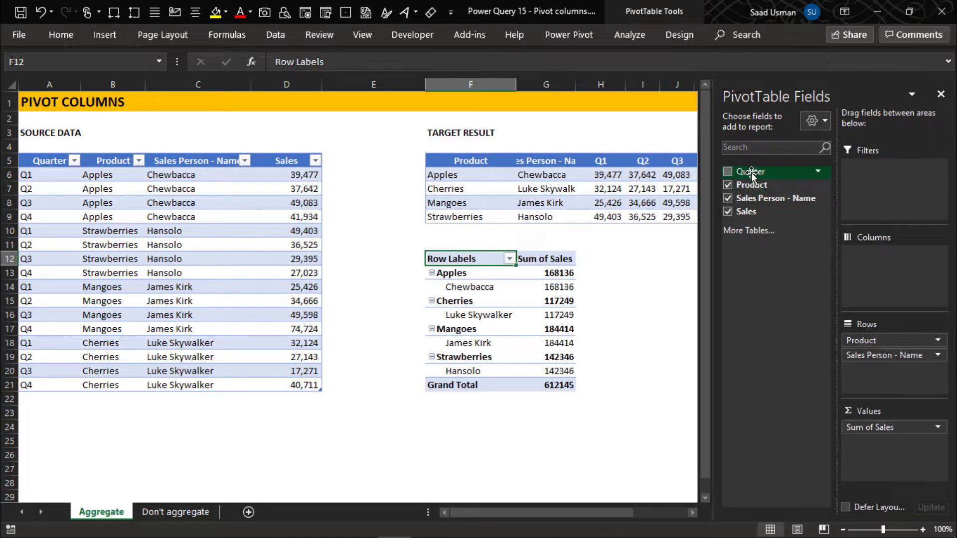
left_click_drag(752, 171, 875, 260)
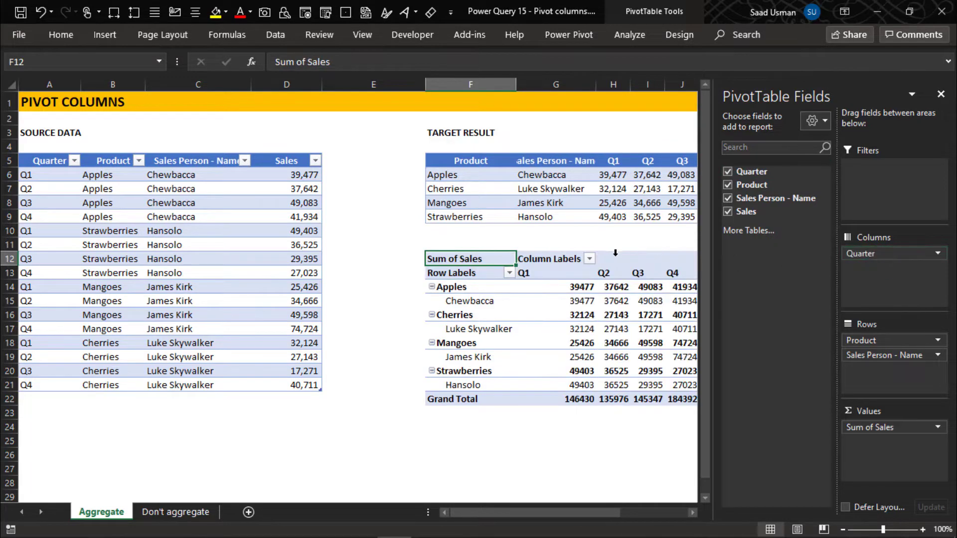
Step: Change the pivot table's report layout to tabular form
left_click(484, 272)
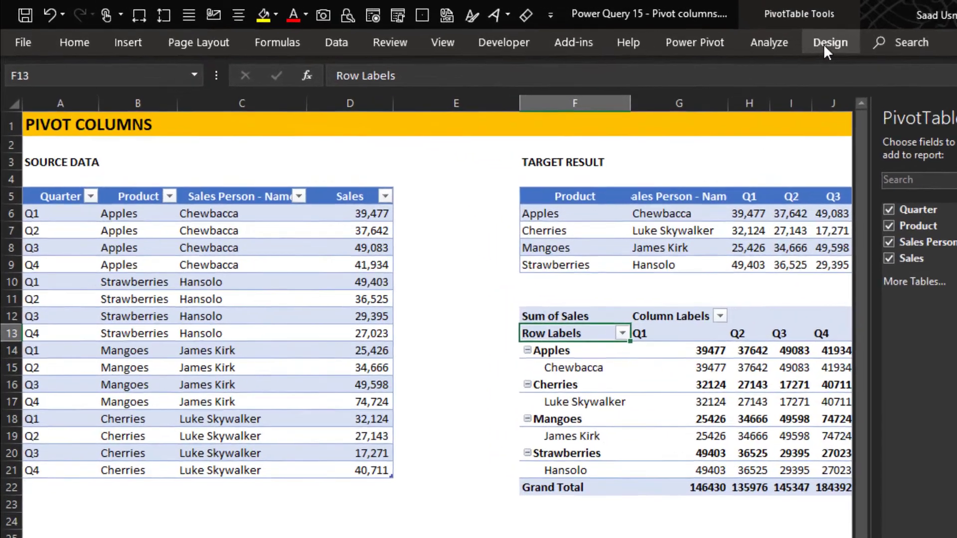
left_click(677, 35)
left_click(127, 103)
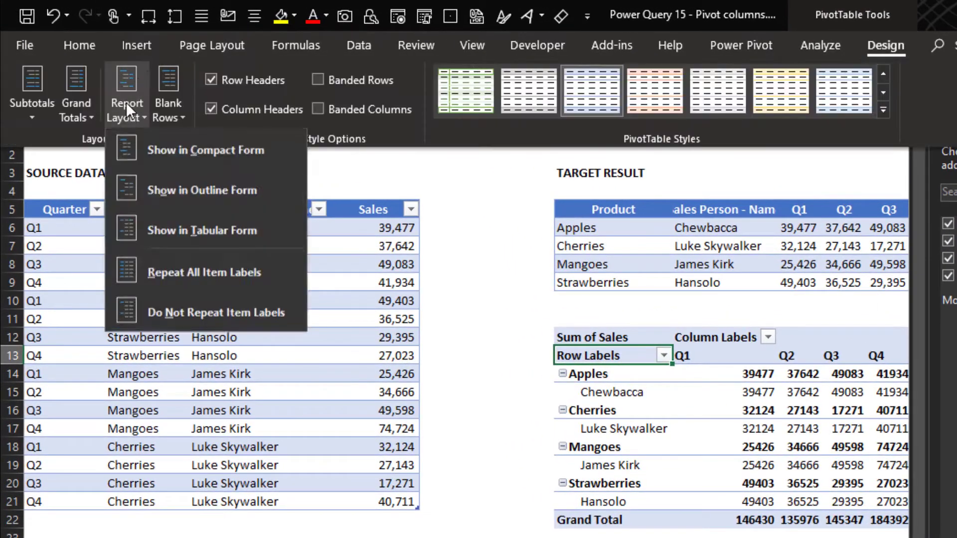
left_click(142, 232)
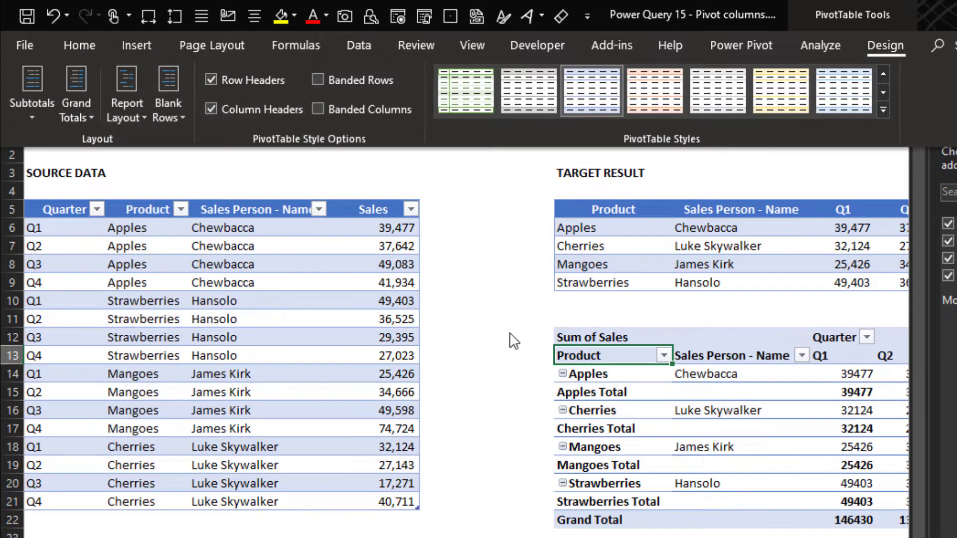
Step: Remove the Product subtotals and the Grand Total column from the pivot table
right_click(579, 352)
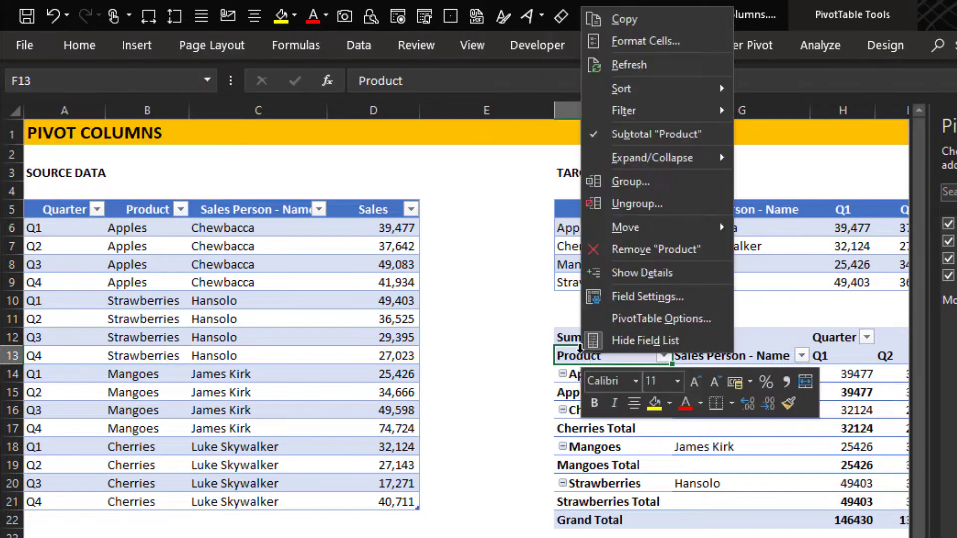
left_click(623, 133)
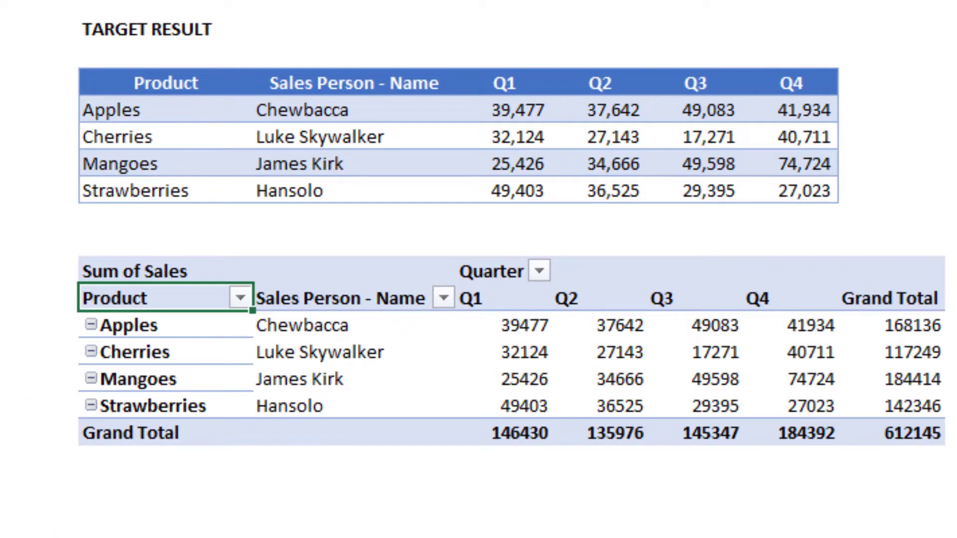
left_click(882, 301)
right_click(882, 301)
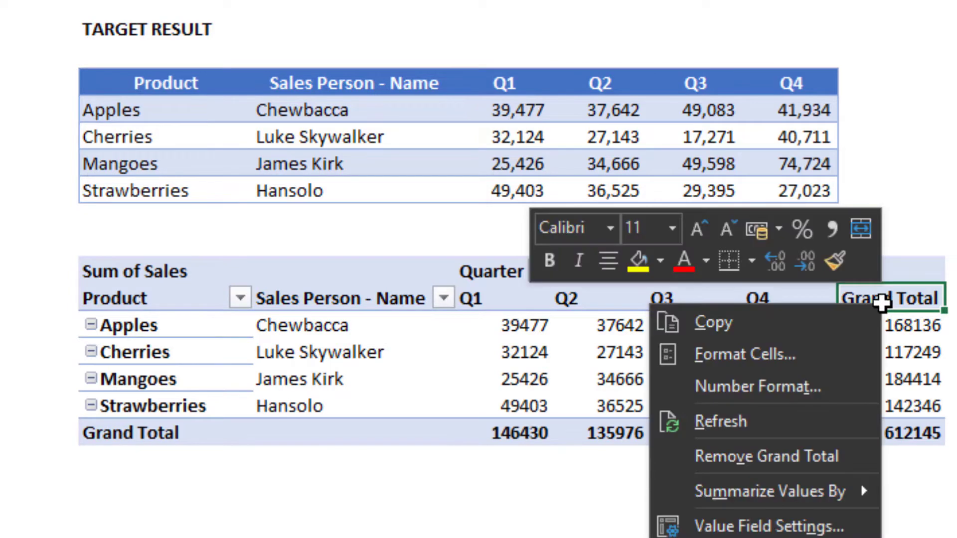
left_click(798, 454)
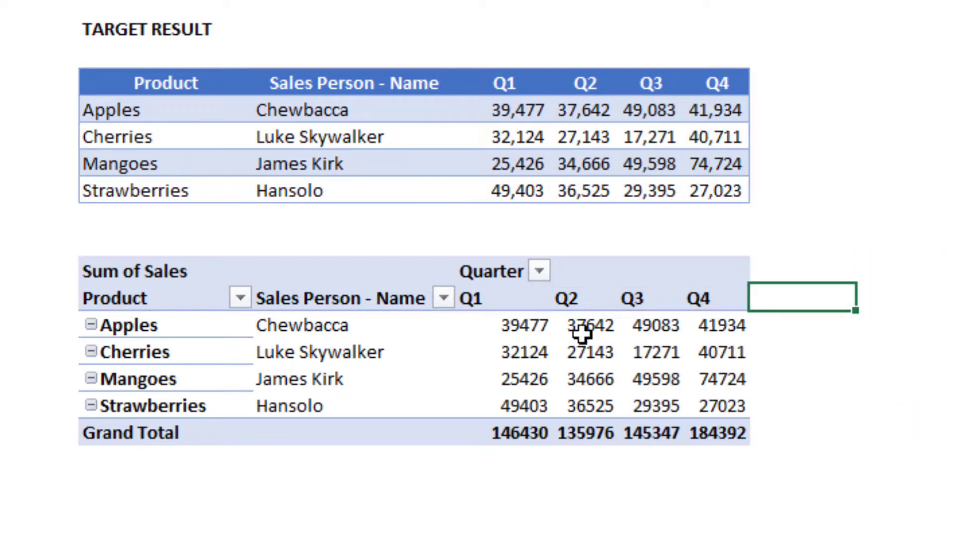
Step: Format the pivot table's quarterly values and grand totals as numbers with 0 decimal places and a thousands separator
left_click(541, 334)
left_click_drag(555, 347, 747, 425)
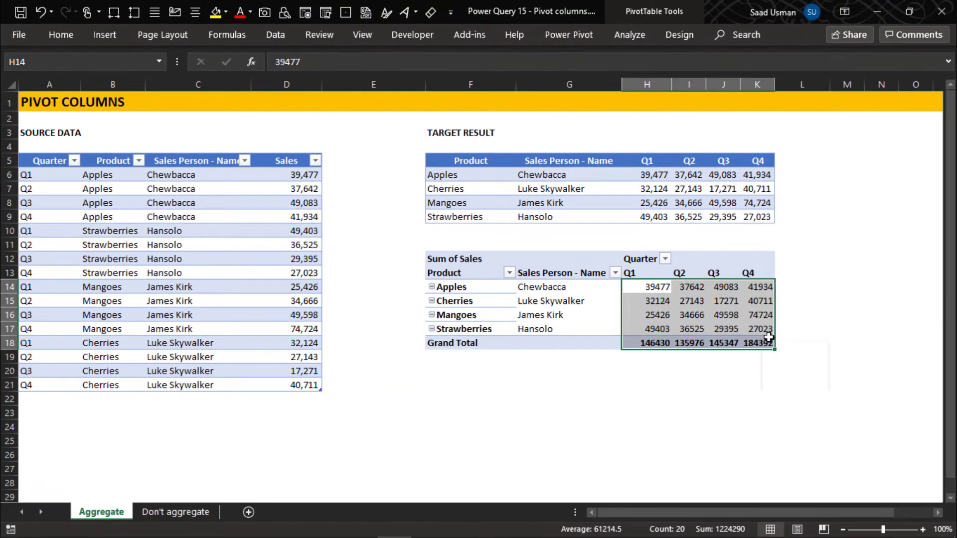
key("ctrl+1")
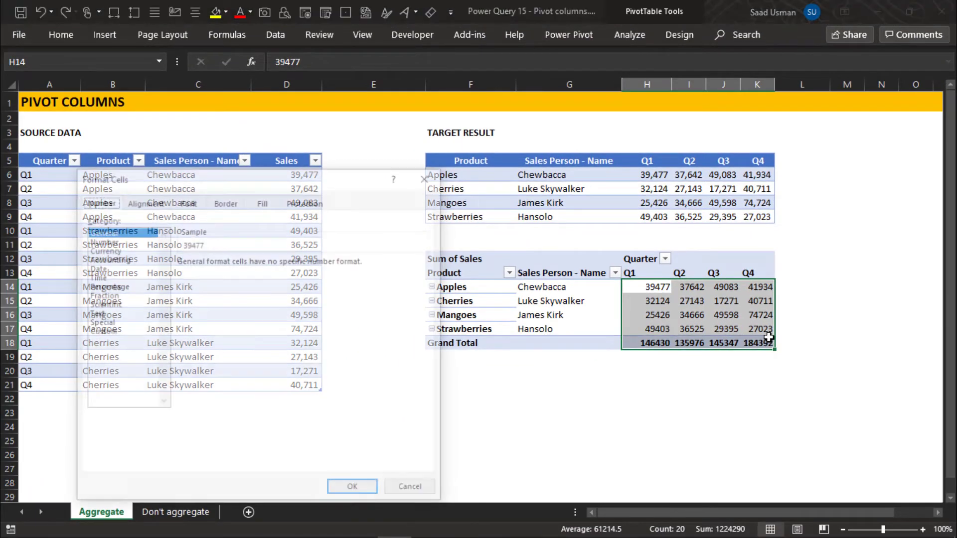
left_click(106, 241)
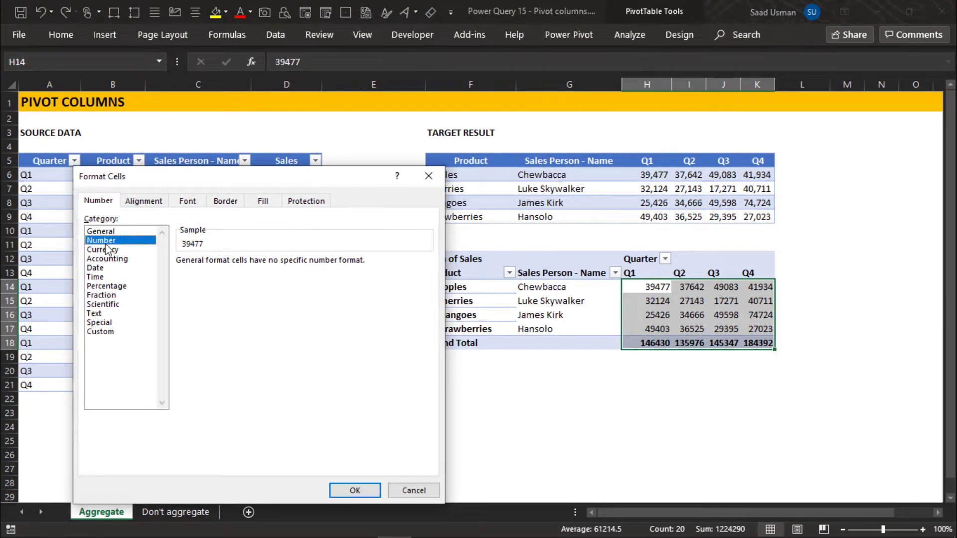
type("0")
key("Tab")
key("space")
key("Tab")
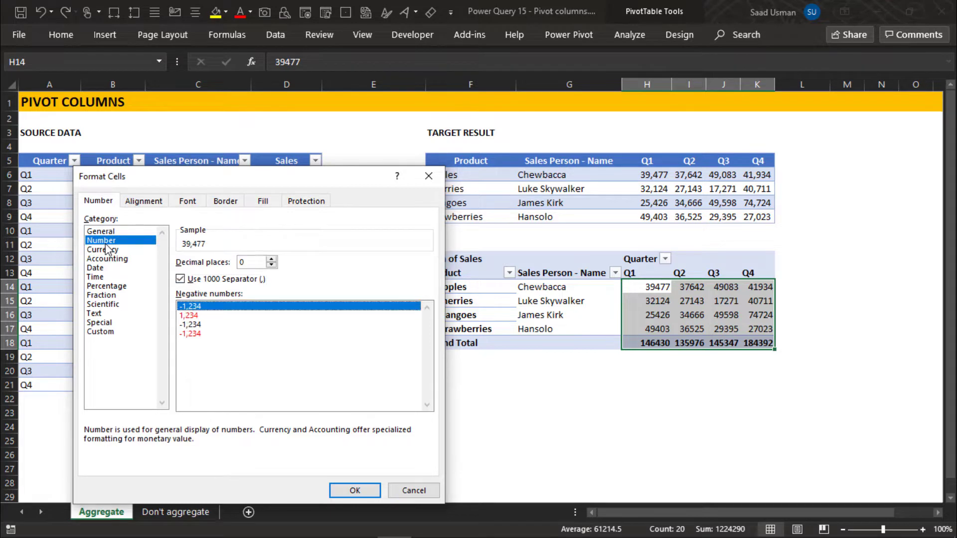
key("Down")
key("Down")
key("Return")
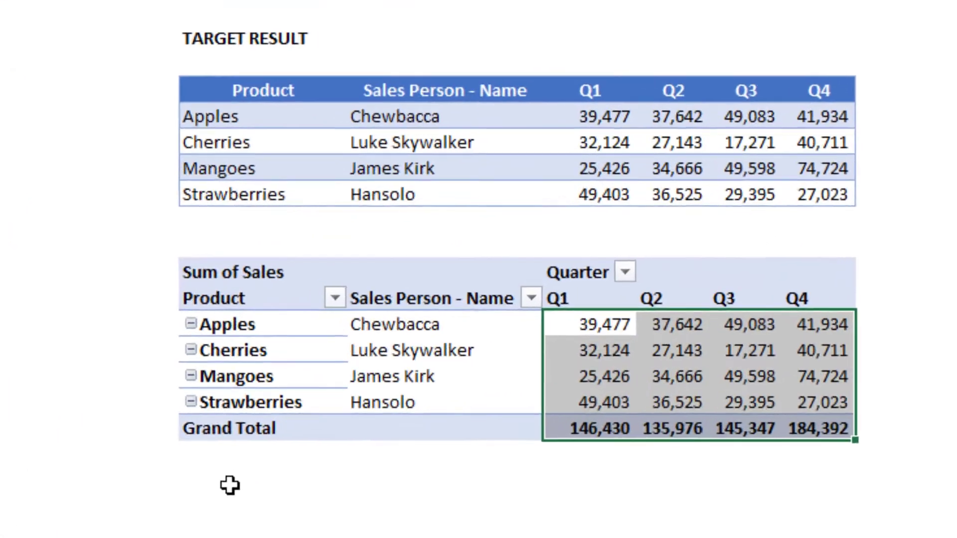
left_click(453, 372)
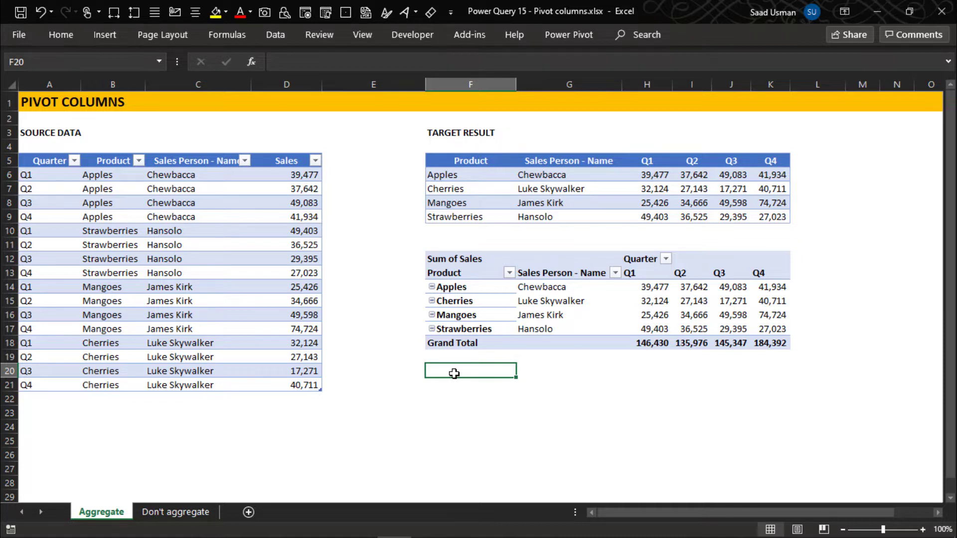
Step: Load the source sales table into the Power Query Editor
left_click(284, 264)
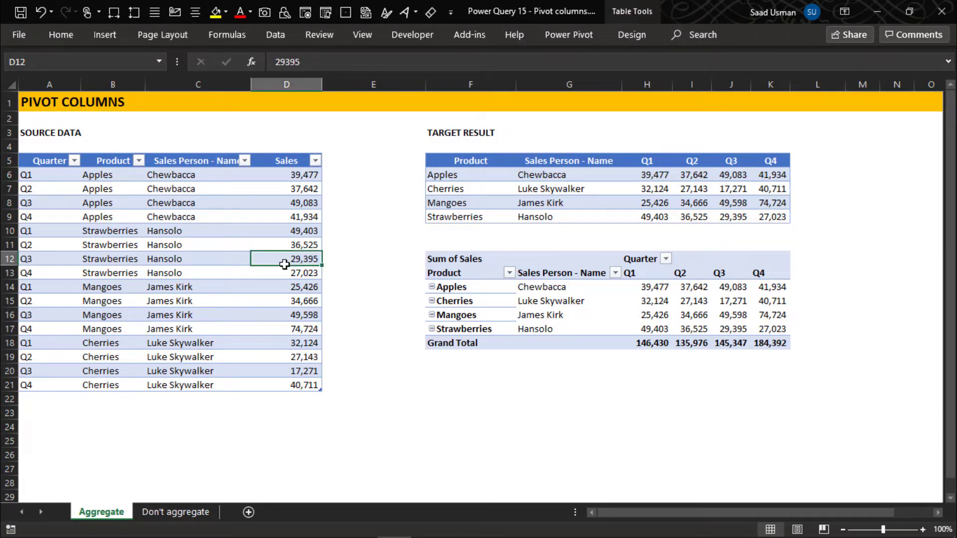
key("alt+a")
key("p")
key("t")
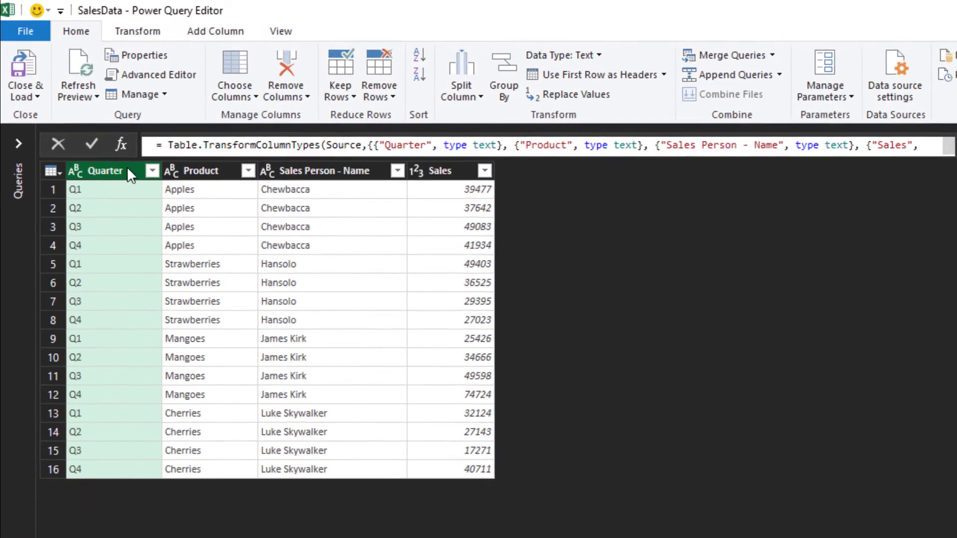
Step: Pivot the Quarter column using Sales as the values column and Sum as the aggregate function
left_click(139, 32)
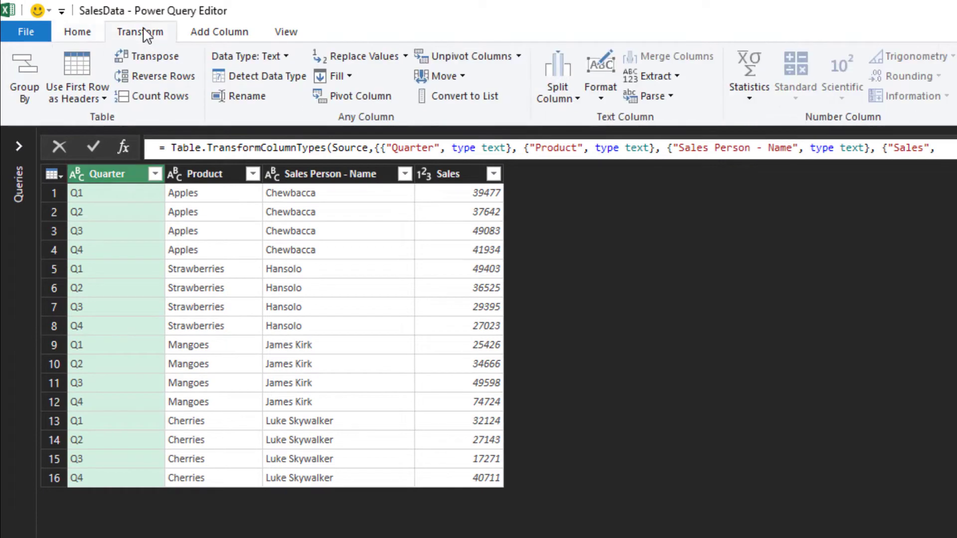
left_click(352, 97)
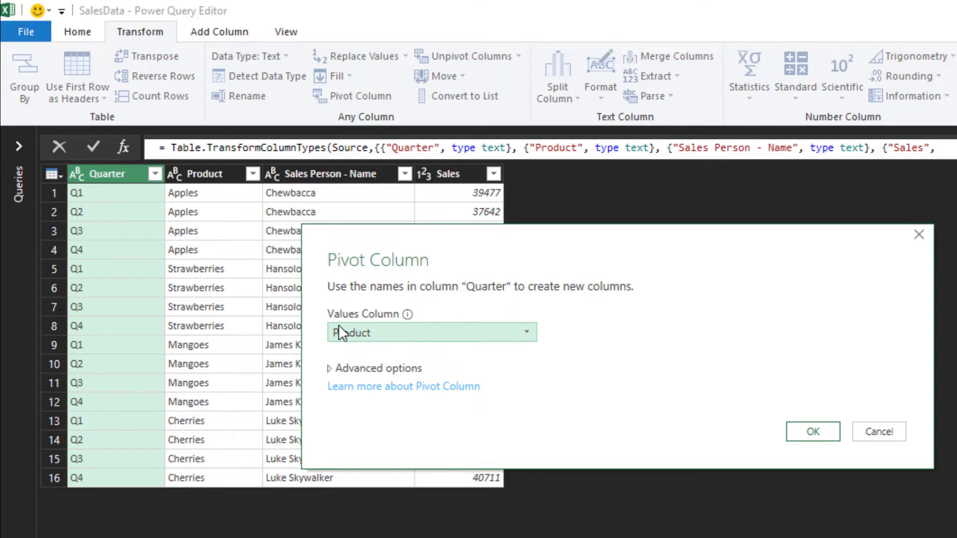
left_click(525, 332)
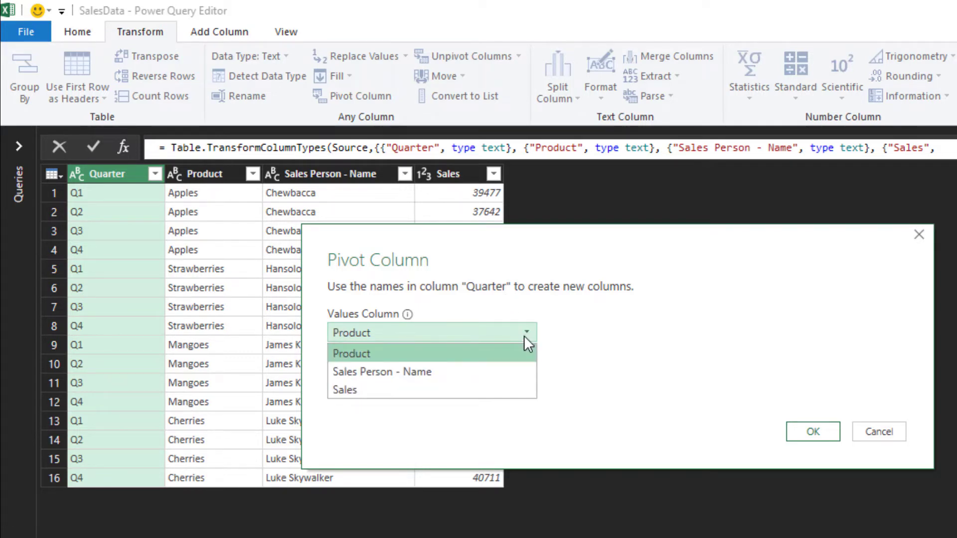
left_click(510, 390)
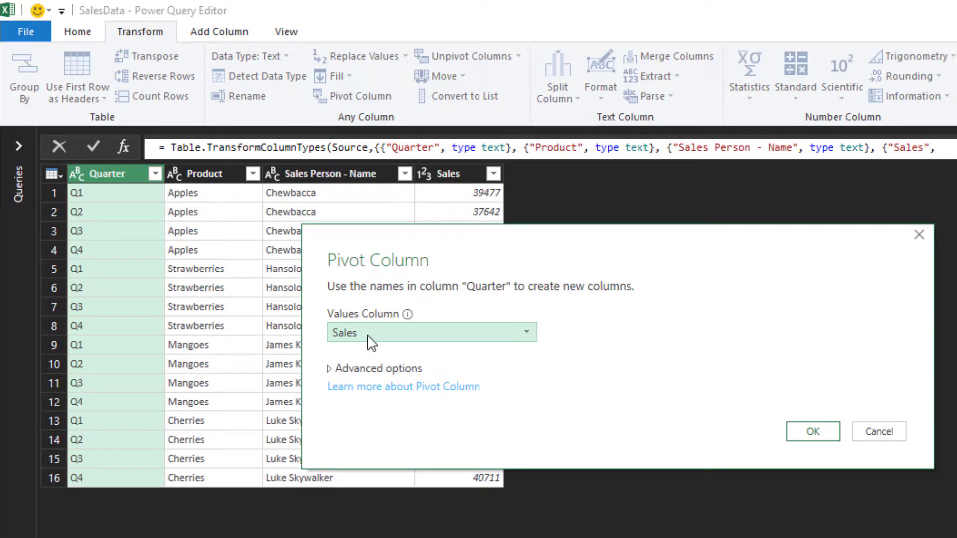
left_click(331, 369)
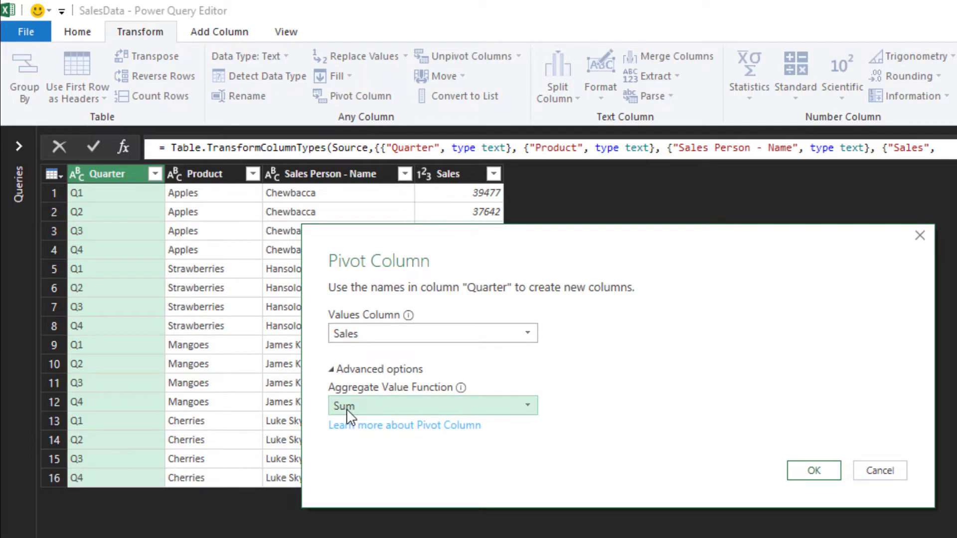
left_click(525, 405)
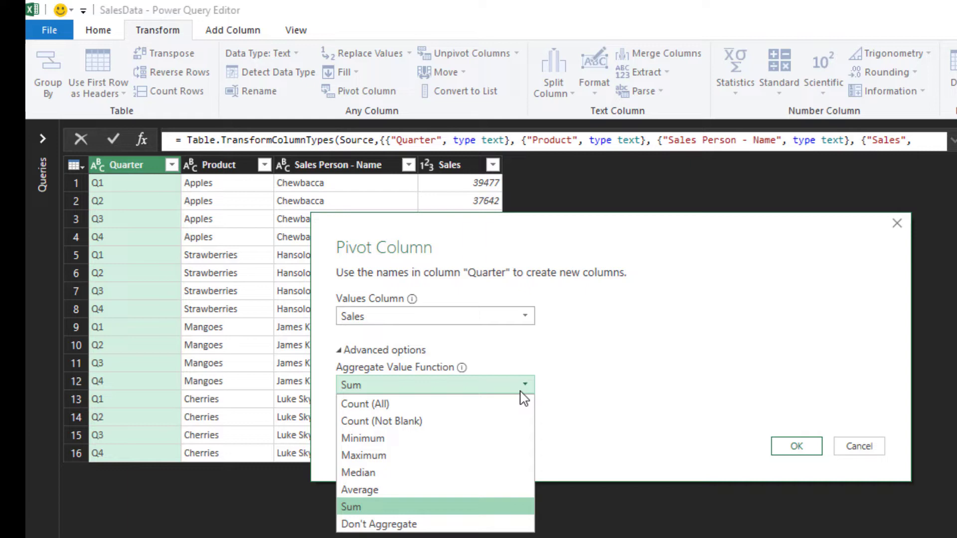
left_click(617, 390)
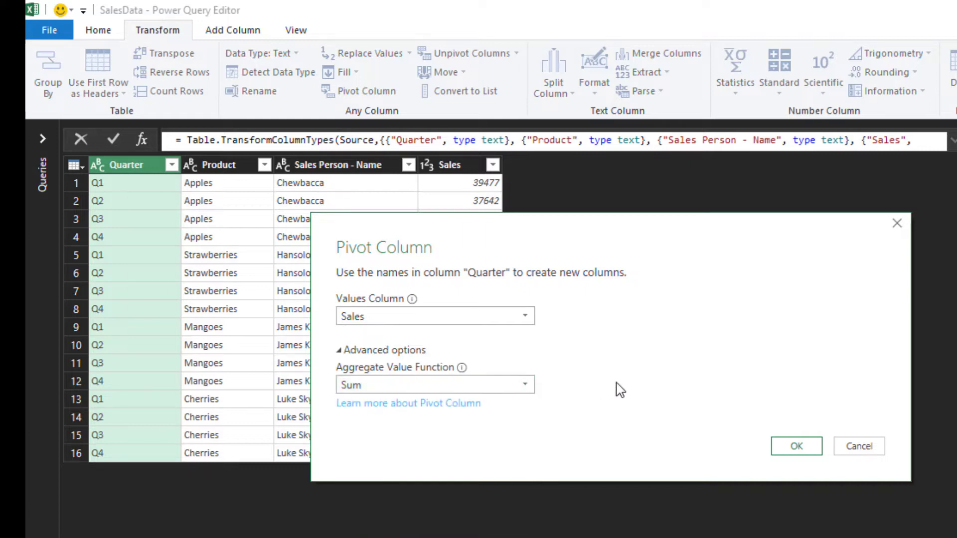
left_click(783, 447)
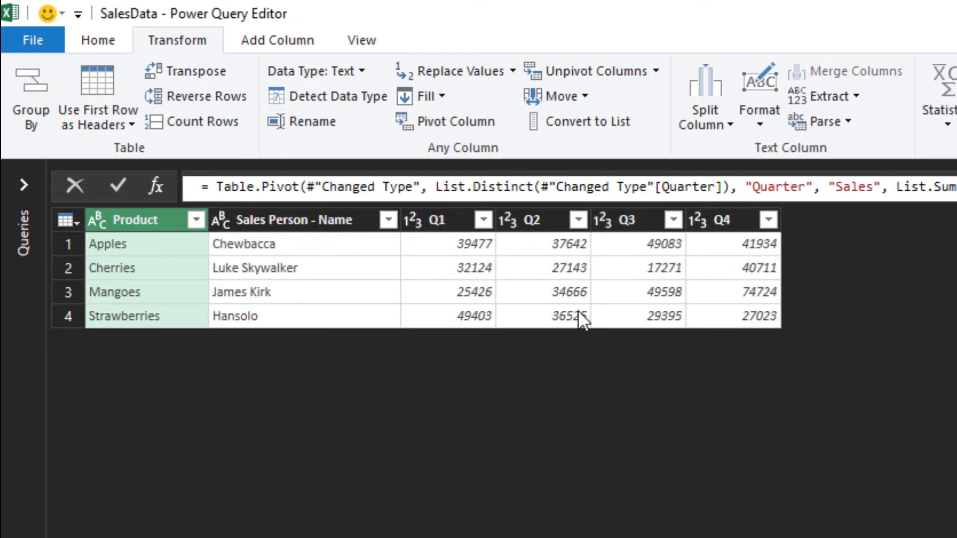
Step: Load the query as a table into the existing Aggregate worksheet at cell F20 and close the queries pane
left_click(101, 35)
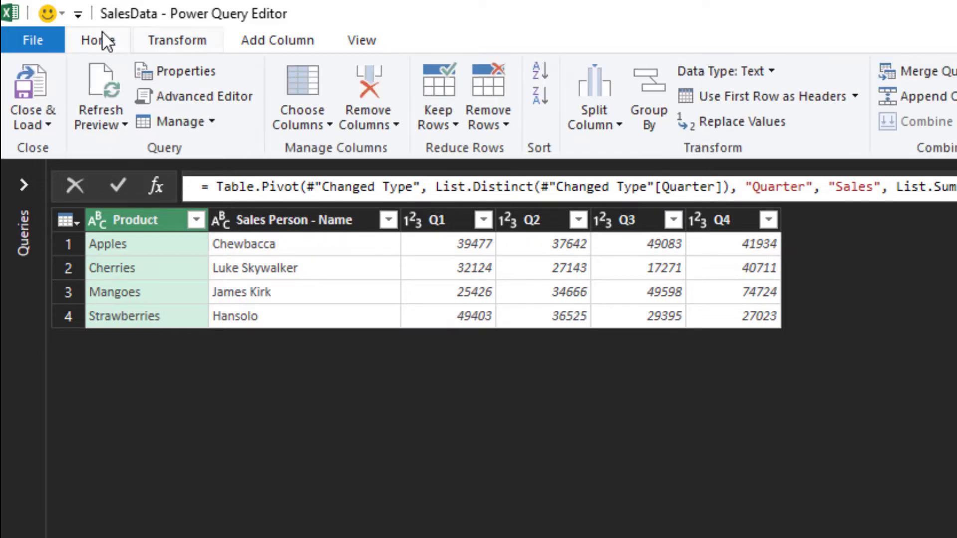
left_click(31, 125)
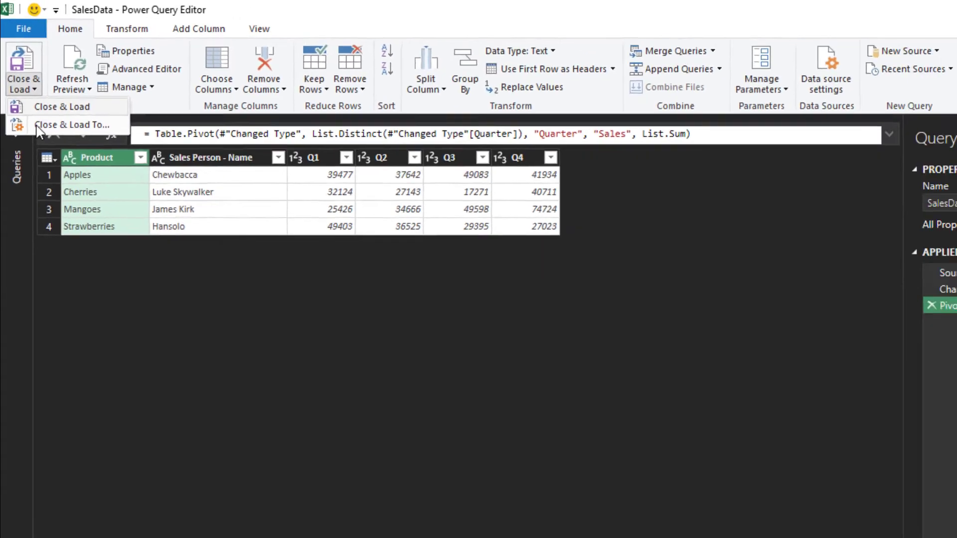
left_click(47, 173)
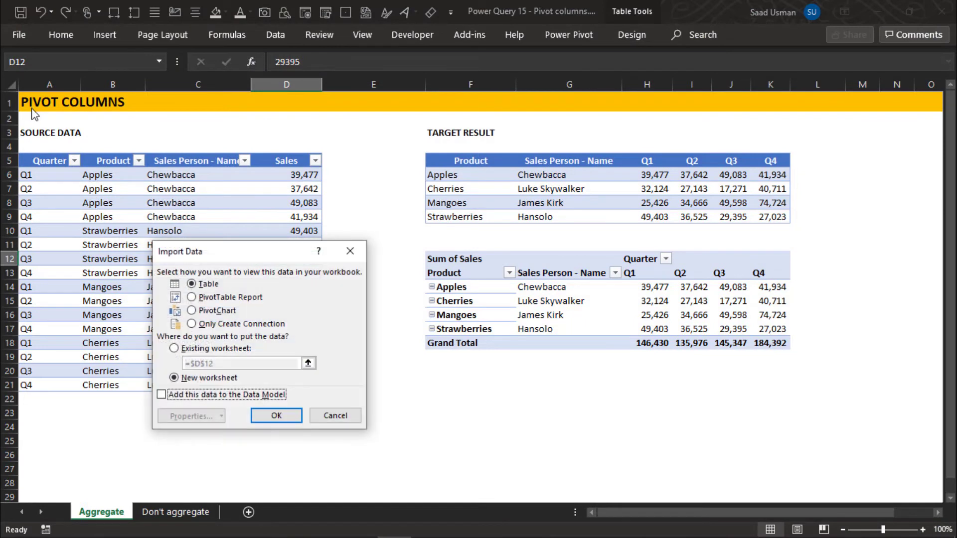
left_click(176, 351)
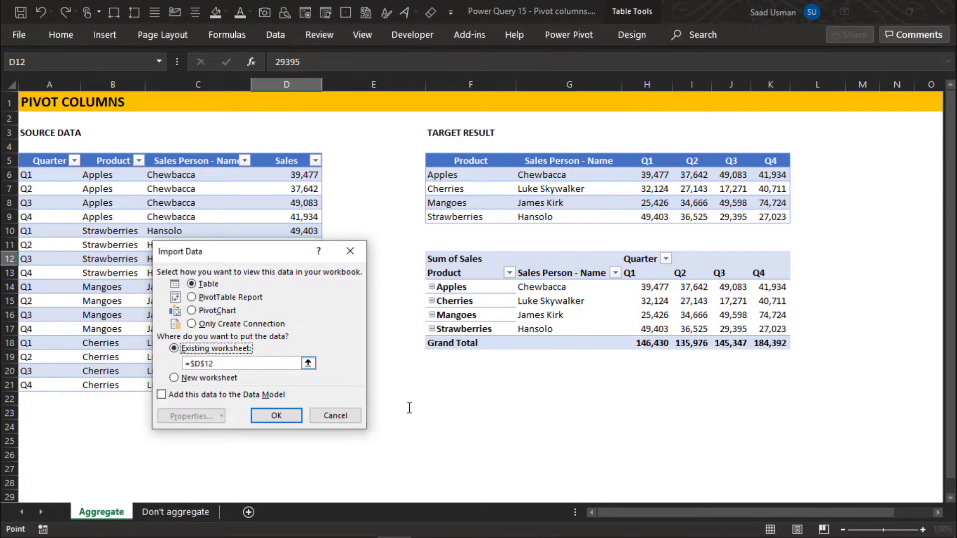
left_click(444, 375)
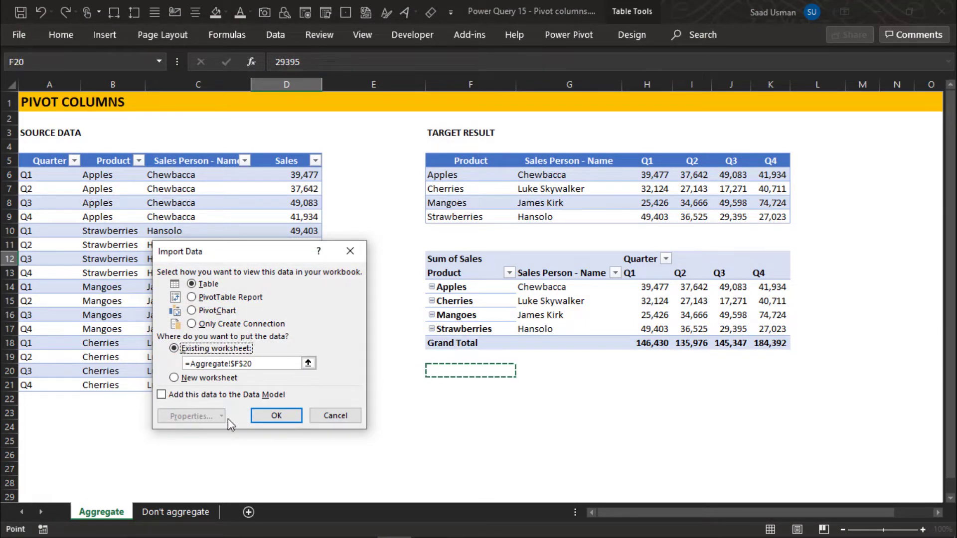
left_click(259, 417)
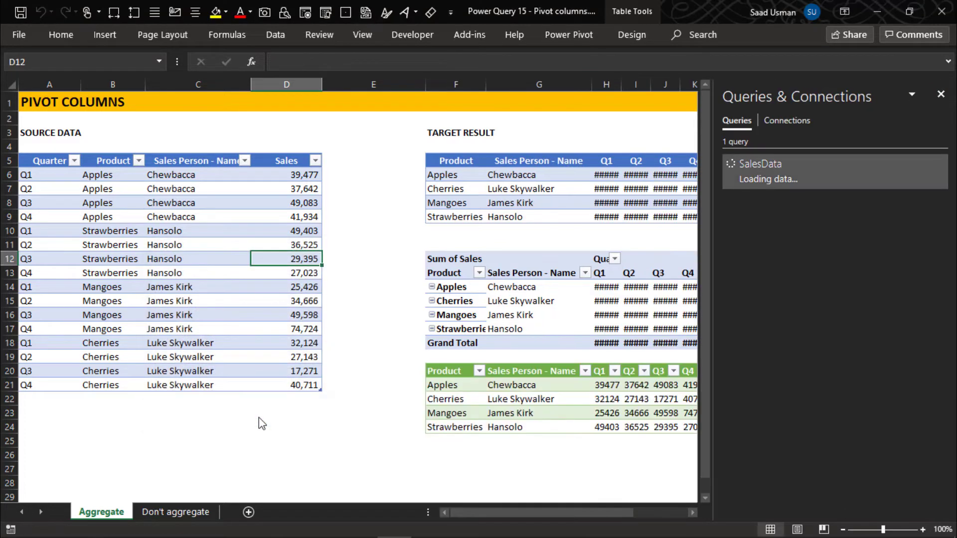
left_click(941, 94)
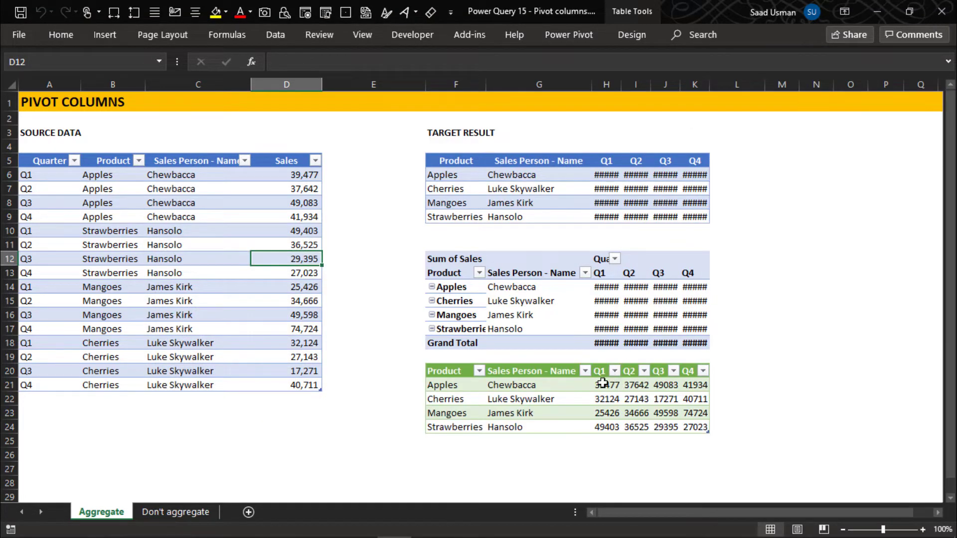
Step: Format the Q1 to Q4 values of the loaded query table with thousands separators and no decimals
mouse_move(602, 385)
left_mouse_down()
mouse_move(666, 399)
mouse_move(695, 427)
left_mouse_up()
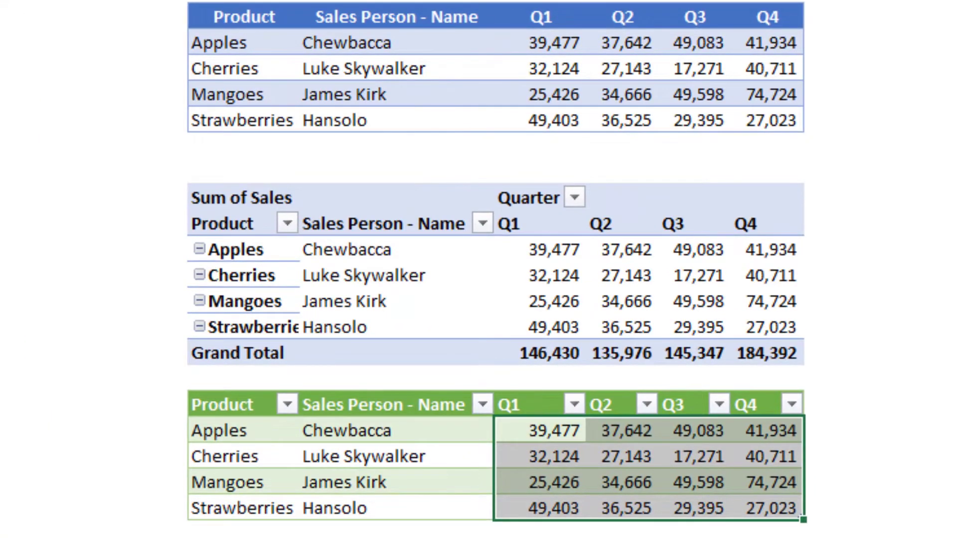
key("Up")
key("Up")
key("Up")
key("Up")
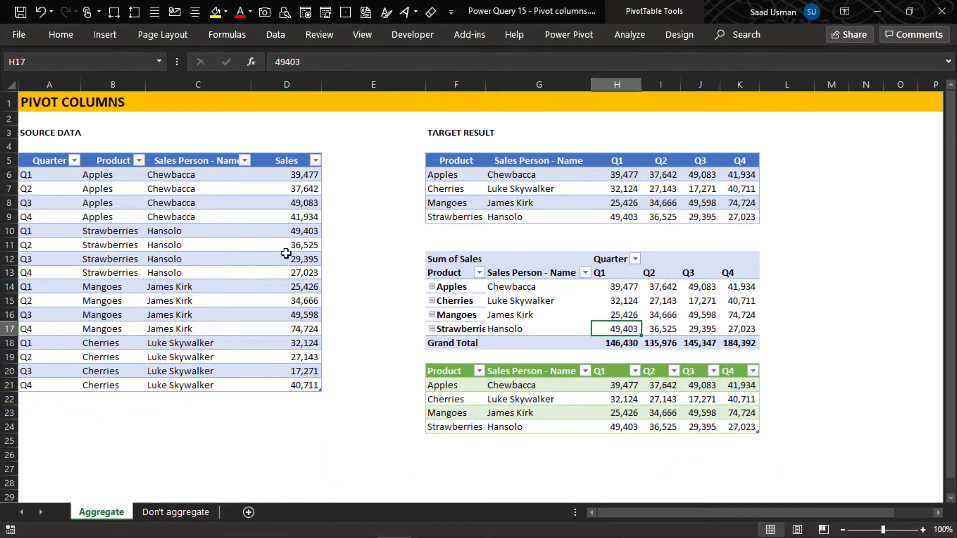
Step: Switch to the Don't aggregate worksheet
left_click(176, 513)
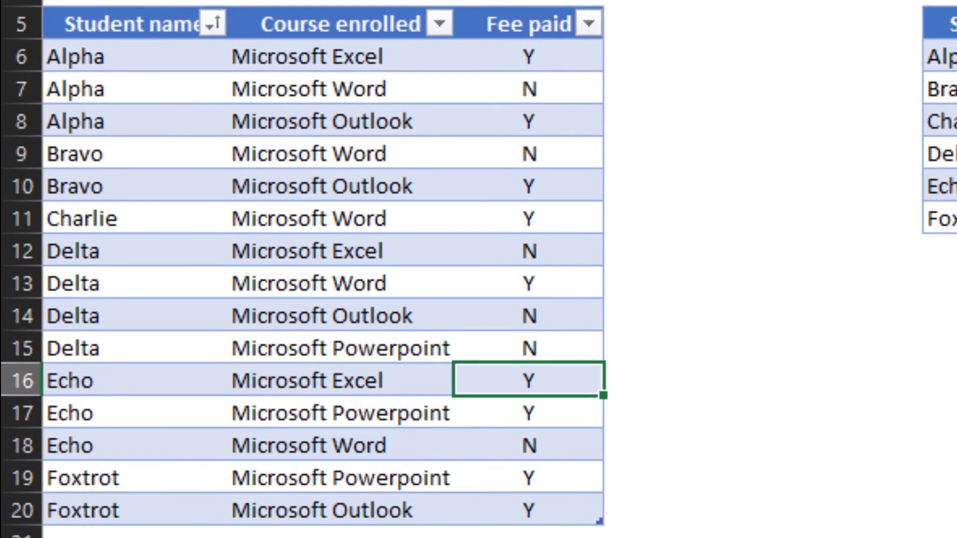
Step: Widen the Student name column of the source data and open the source table in Power Query Editor
left_click_drag(227, 0, 251, 0)
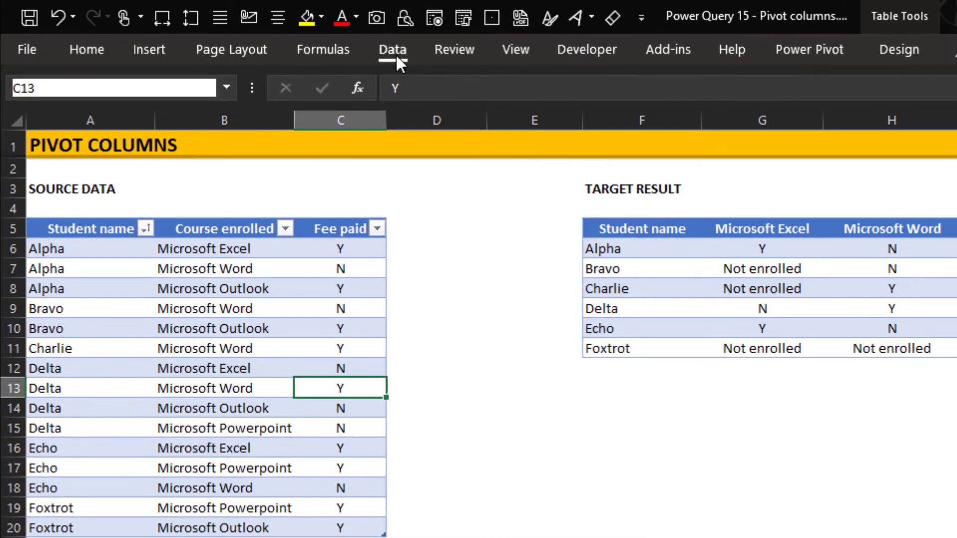
left_click(393, 50)
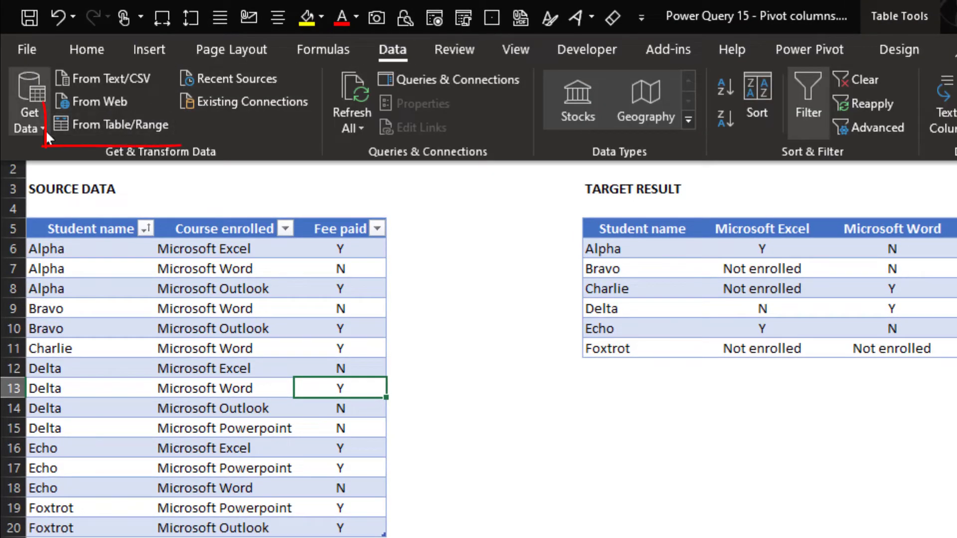
left_click(116, 127)
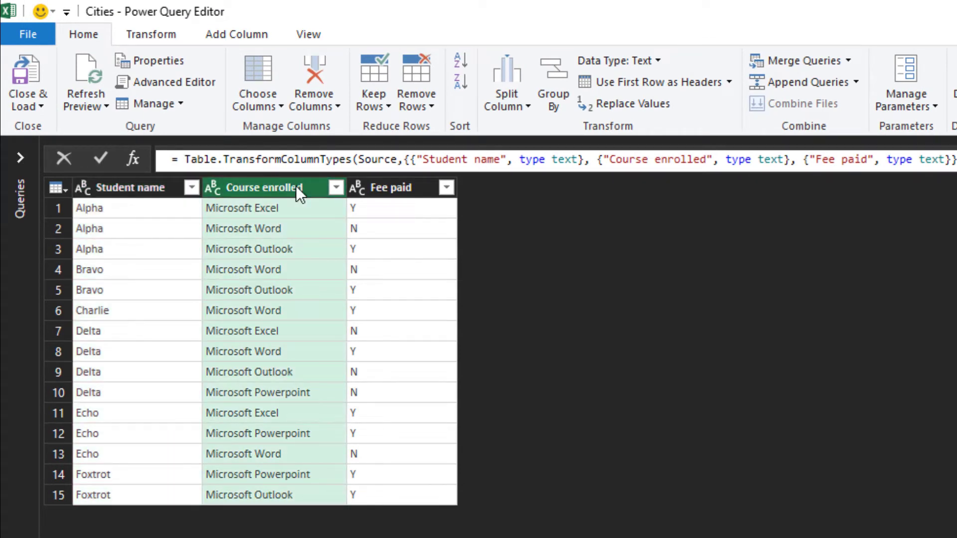
Step: Pivot the Course enrolled column using Fee paid as the values column and Don't Aggregate as the aggregate value function
left_click(156, 36)
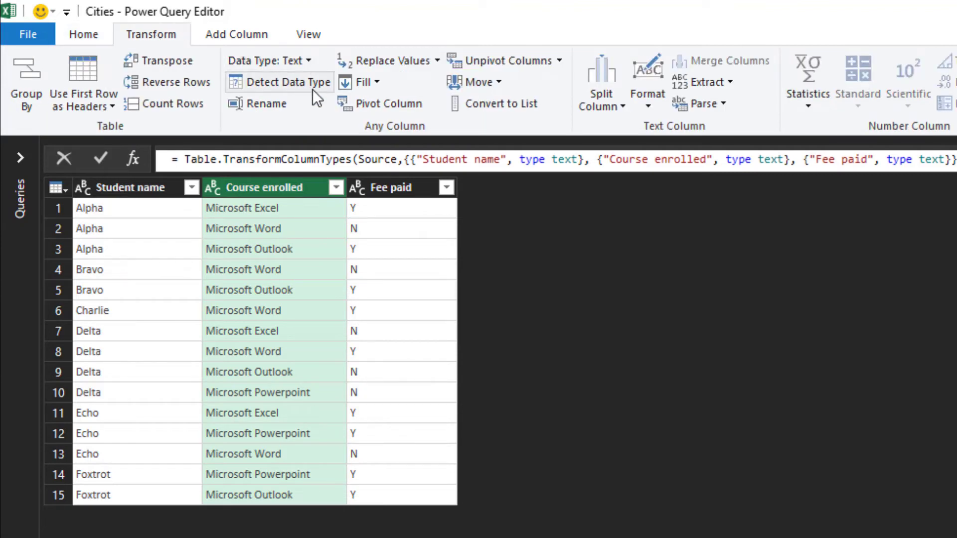
left_click(389, 103)
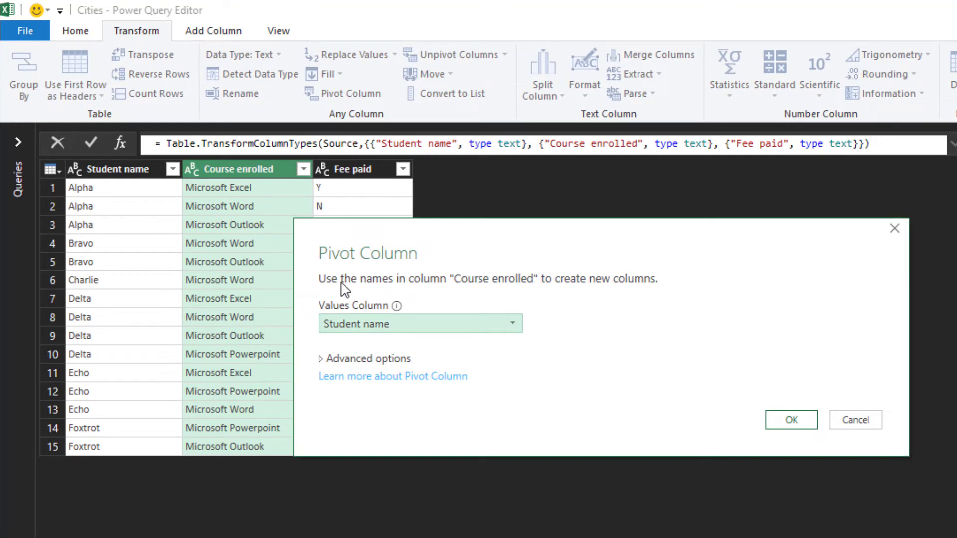
left_click(515, 327)
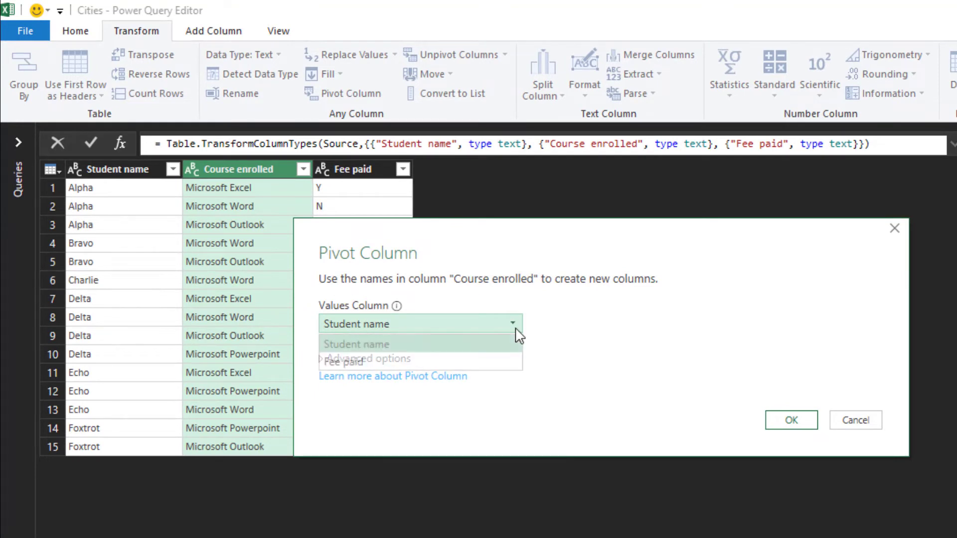
left_click(509, 357)
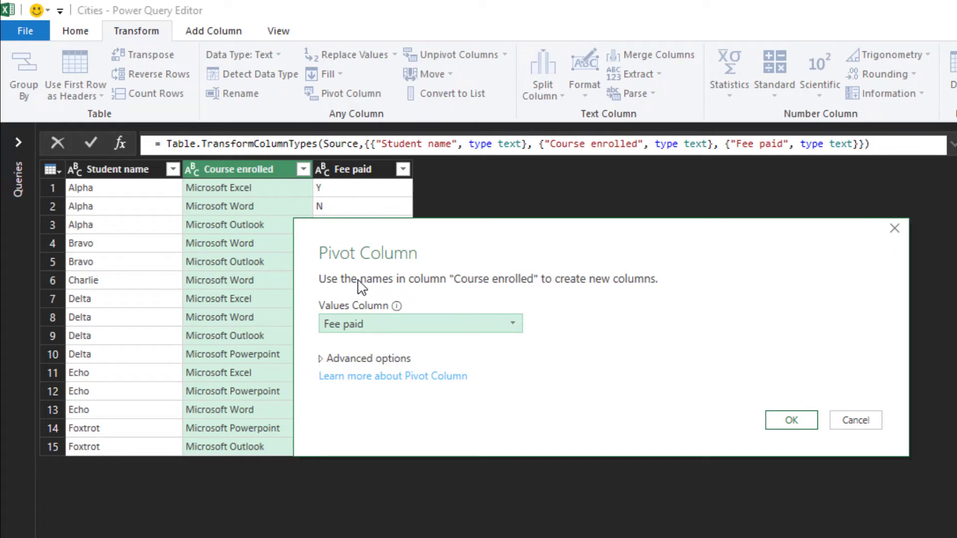
left_click(321, 359)
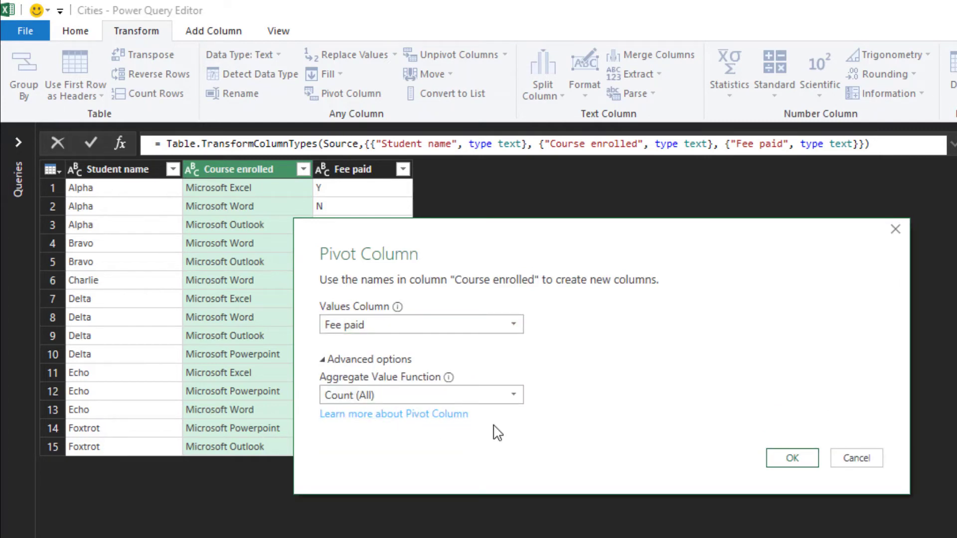
left_click(515, 398)
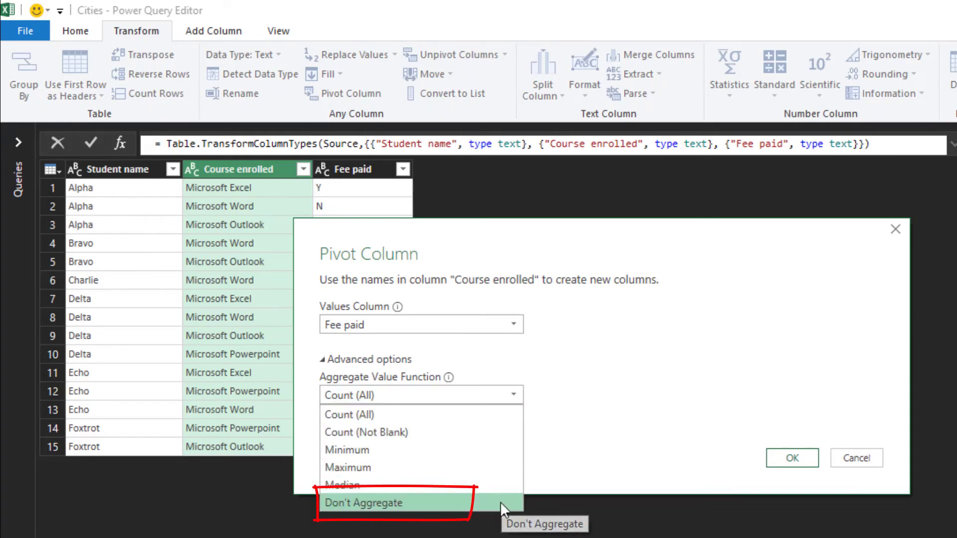
left_click(501, 501)
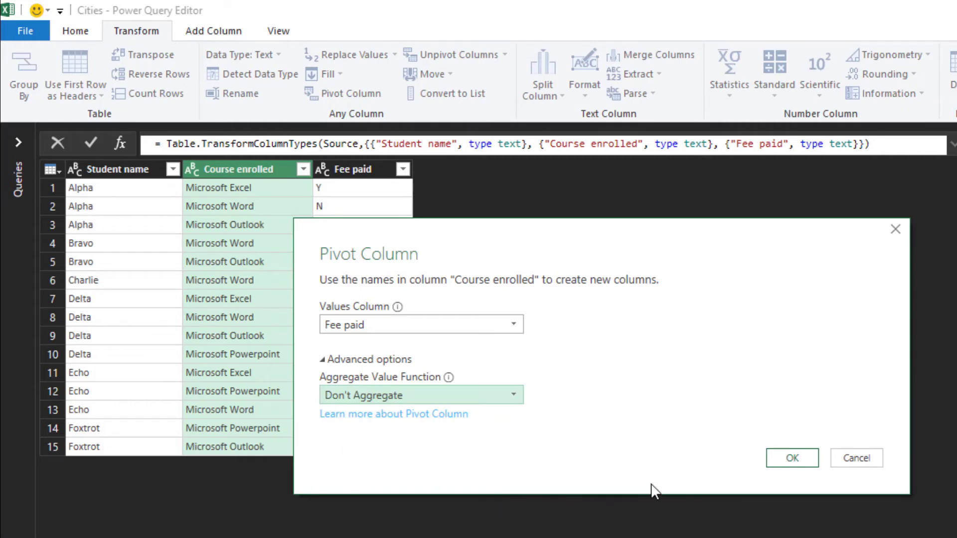
left_click(781, 467)
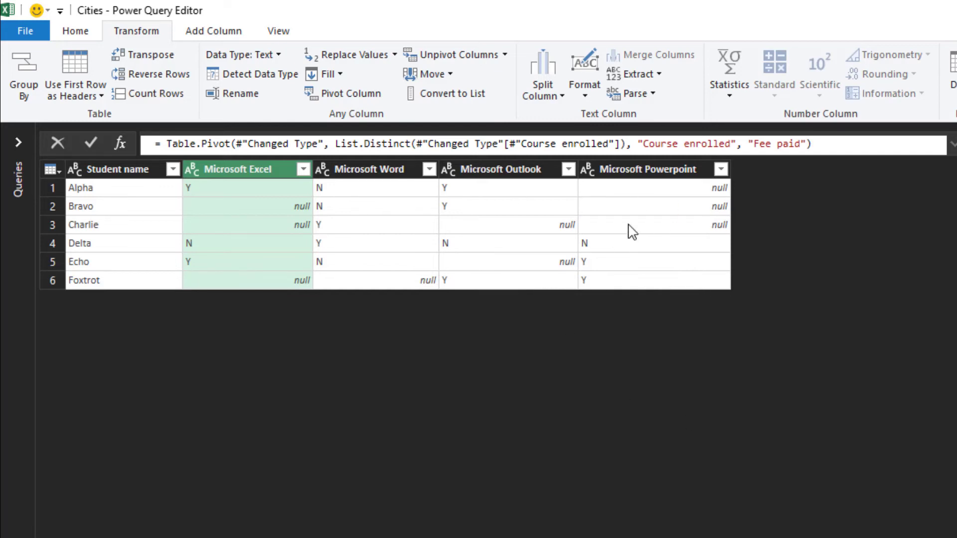
Step: Replace null with "Not enrolled" in the four course columns from Microsoft Excel to Microsoft Powerpoint
left_click(656, 172, "shift")
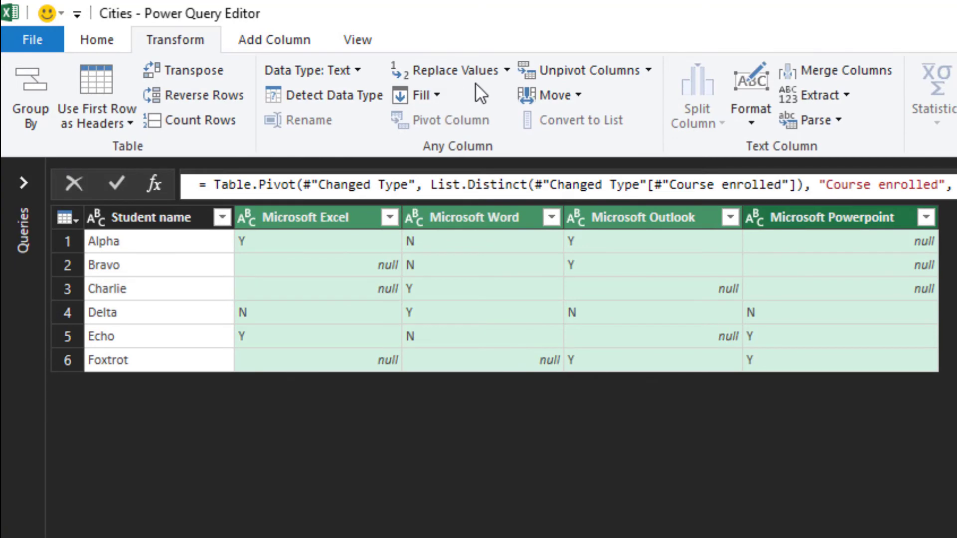
left_click(485, 75)
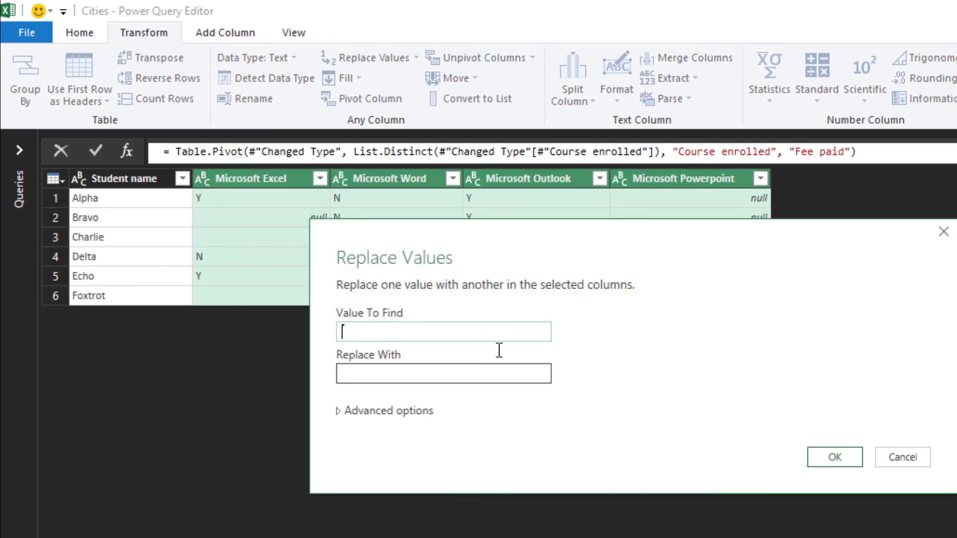
type("null")
key("Tab")
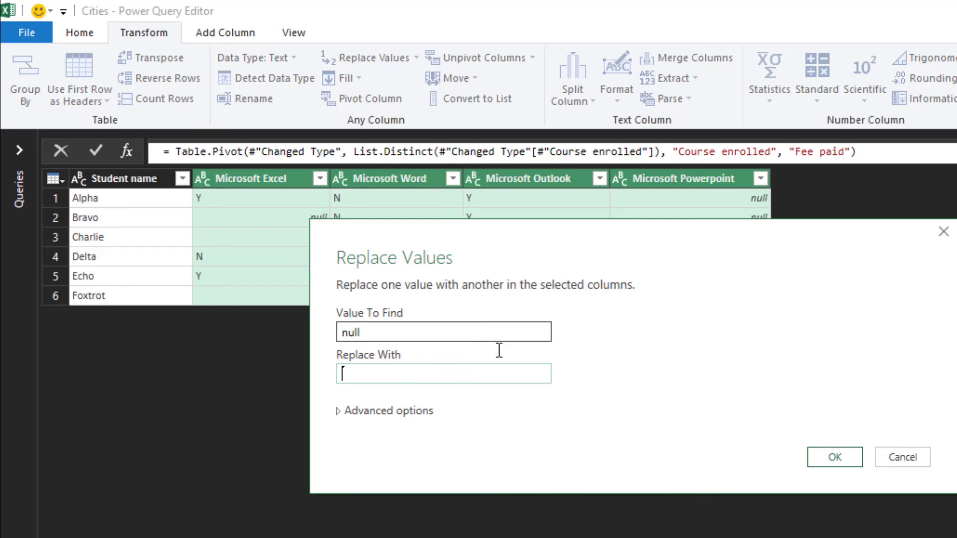
type("Not enrolled")
left_click(831, 462)
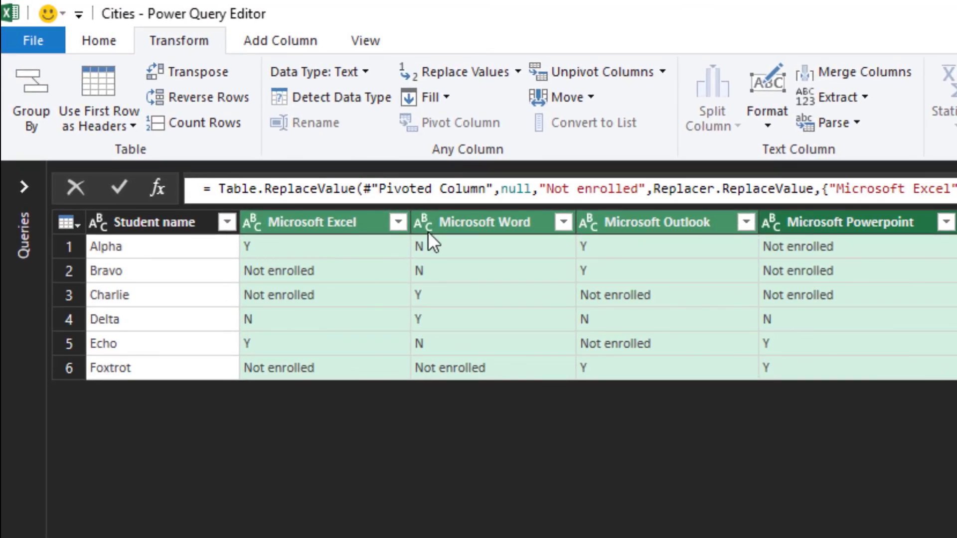
Step: Close the query and load it as a table into the existing Don't aggregate worksheet at cell F14
left_click(102, 37)
left_click(25, 122)
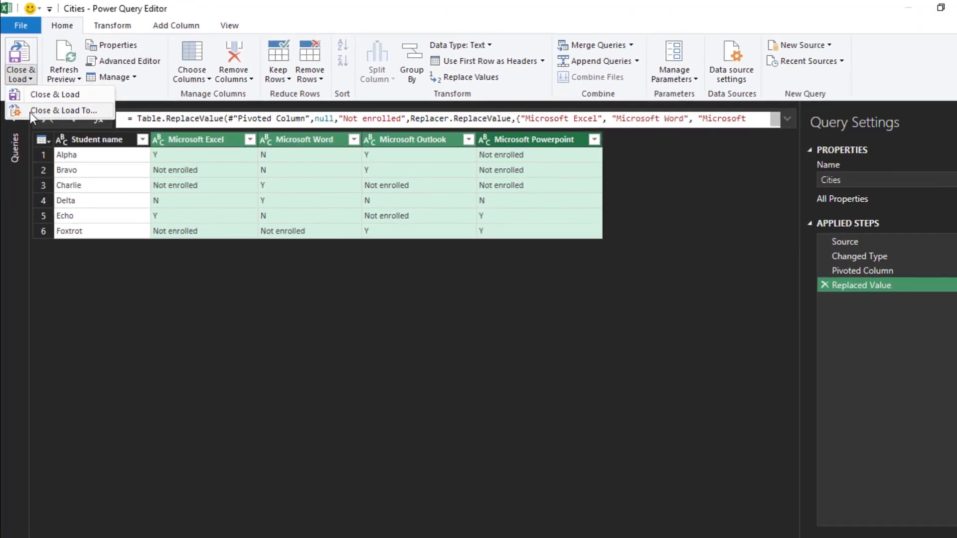
left_click(54, 172)
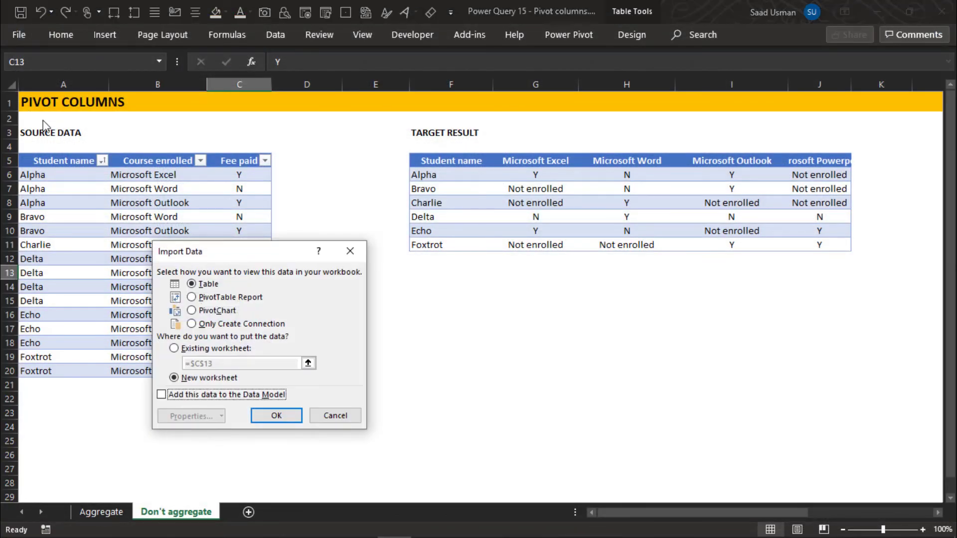
left_click(181, 349)
left_click(434, 291)
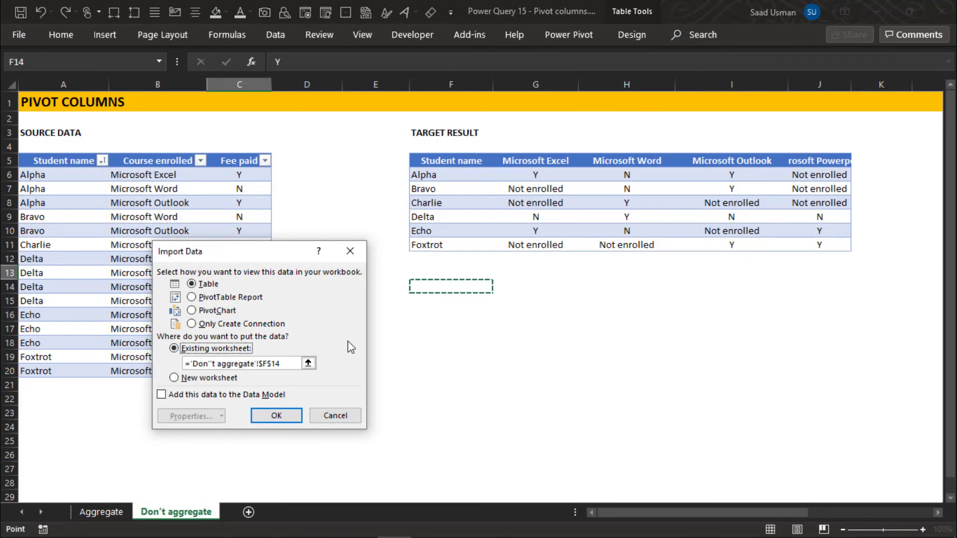
left_click(277, 415)
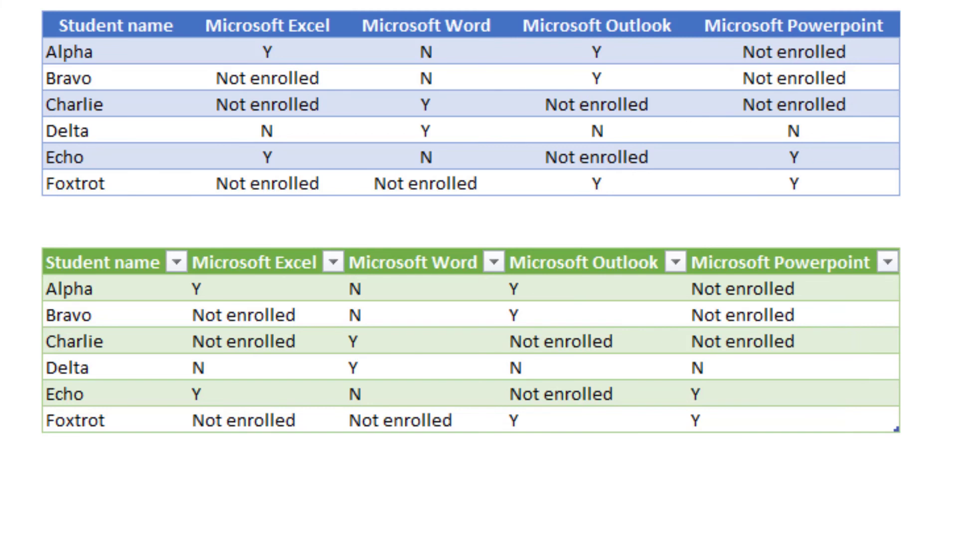
Step: Center the values of the four Microsoft course columns in the loaded query table
left_click(264, 285)
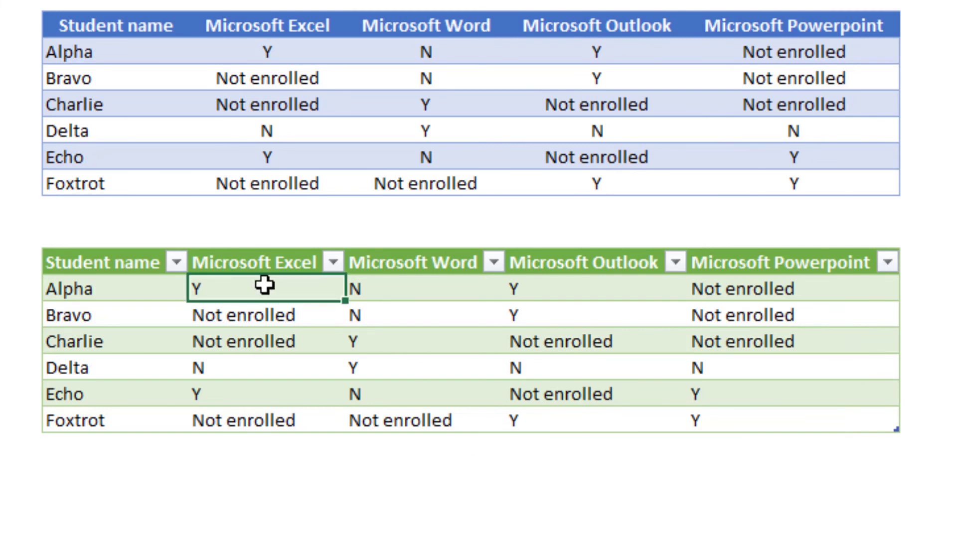
key("ctrl+shift+Down")
key("ctrl+shift+Right")
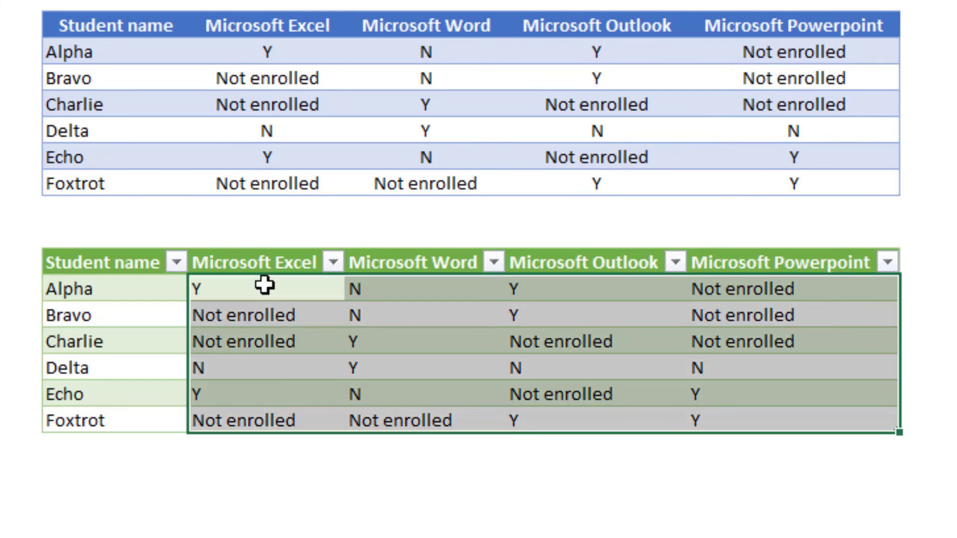
key("alt+h")
key("a")
key("c")
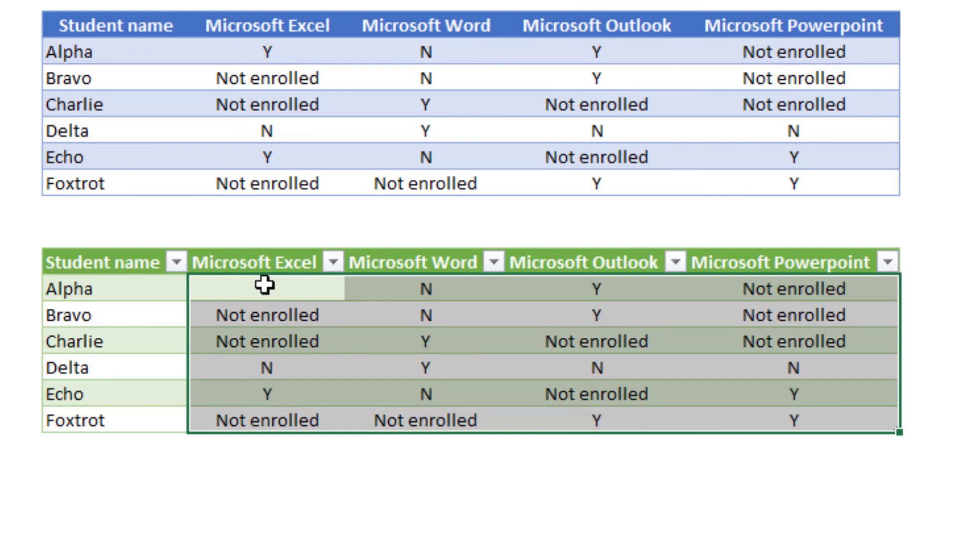
left_click(155, 492)
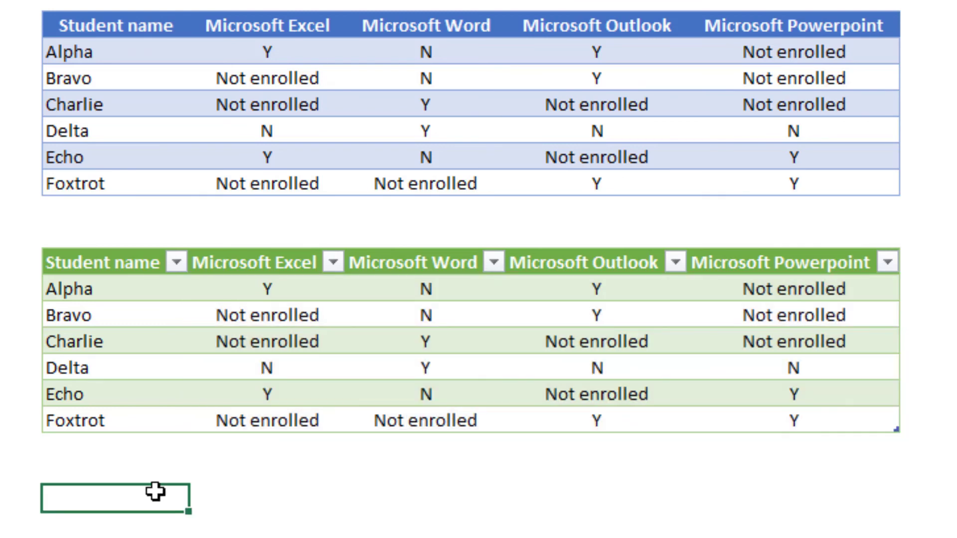